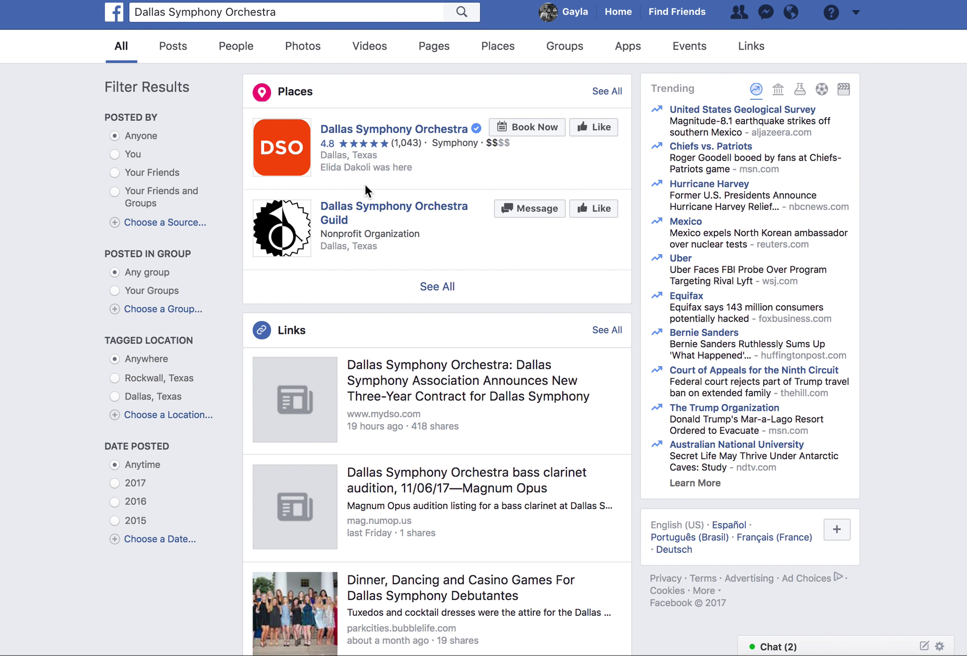
Step: Switch from the Dallas Symphony Orchestra search results to your piano business Page via the account menu
left_click(861, 16)
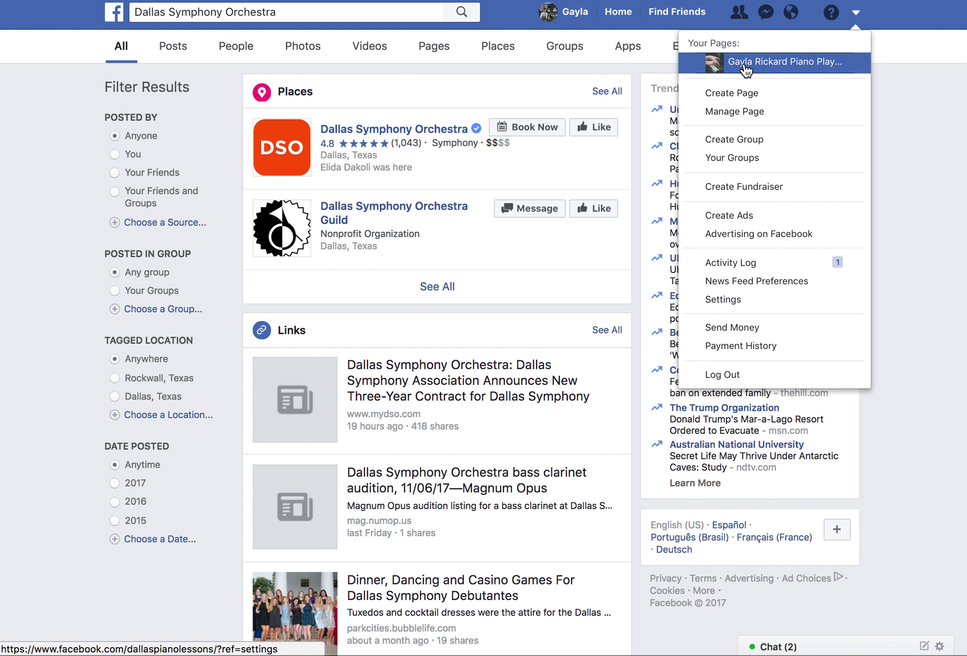
left_click(777, 68)
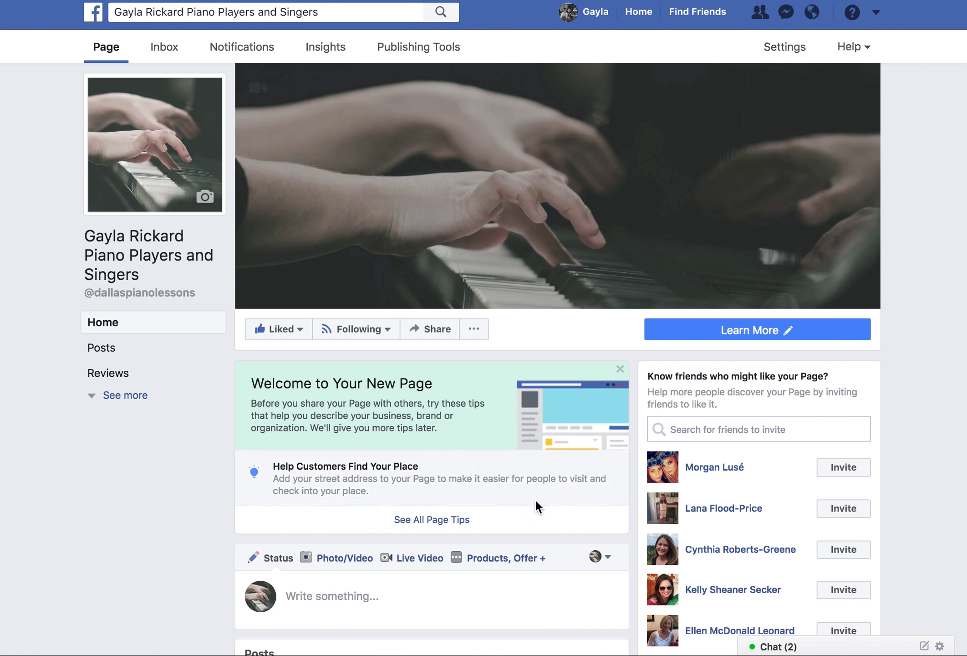
scroll(535, 505, "down", 4)
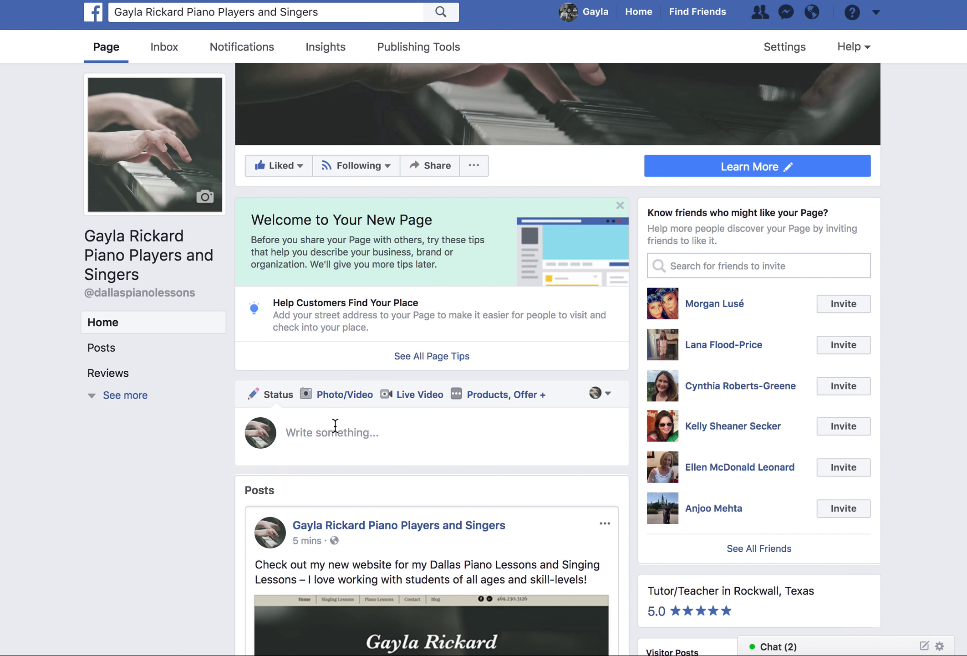
scroll(319, 430, "up", 1)
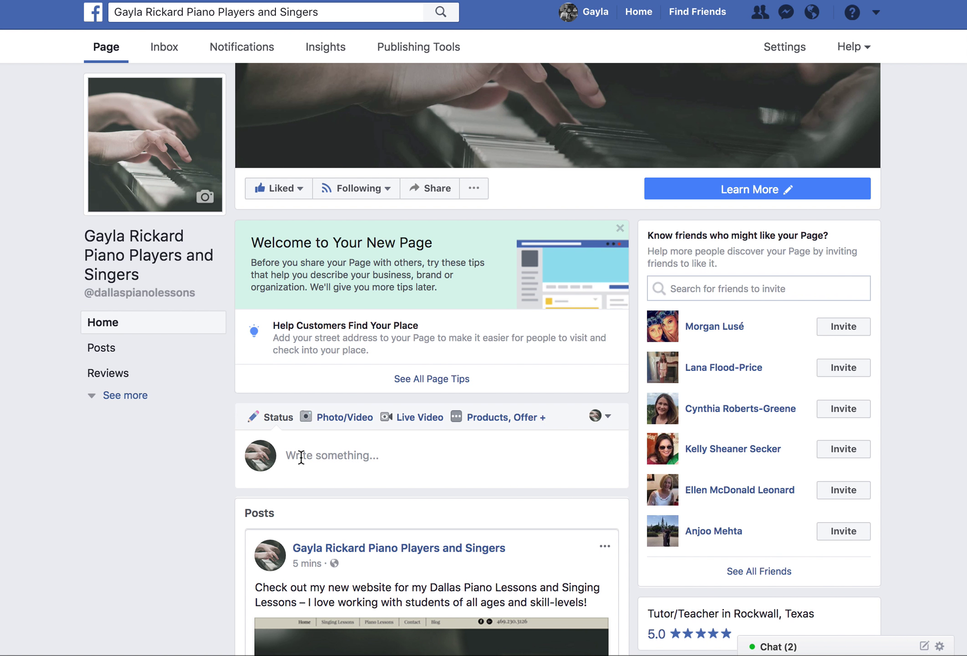
scroll(400, 485, "down", 1)
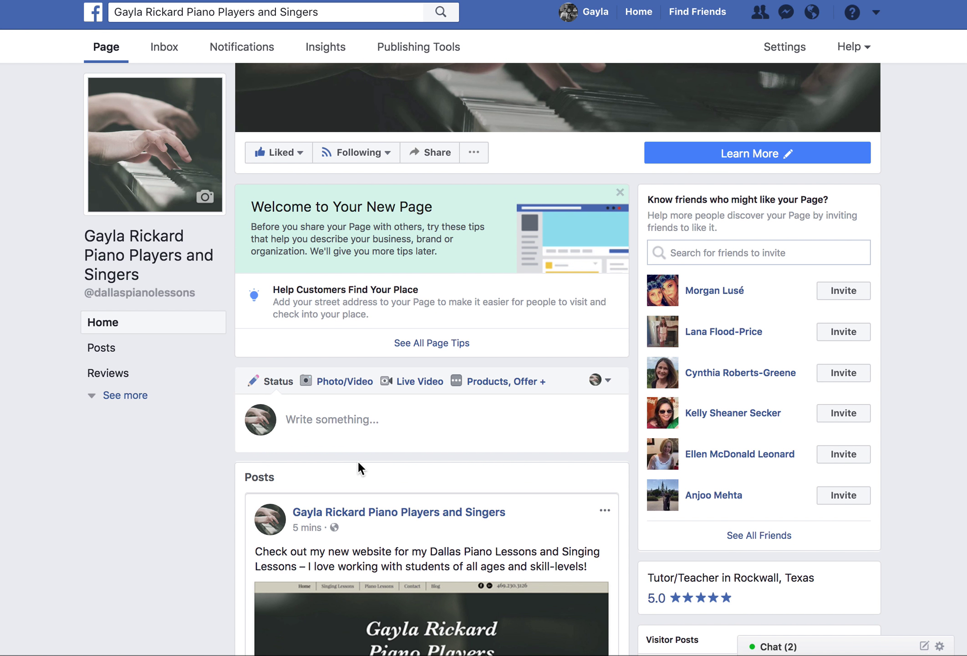
scroll(357, 460, "up", 5)
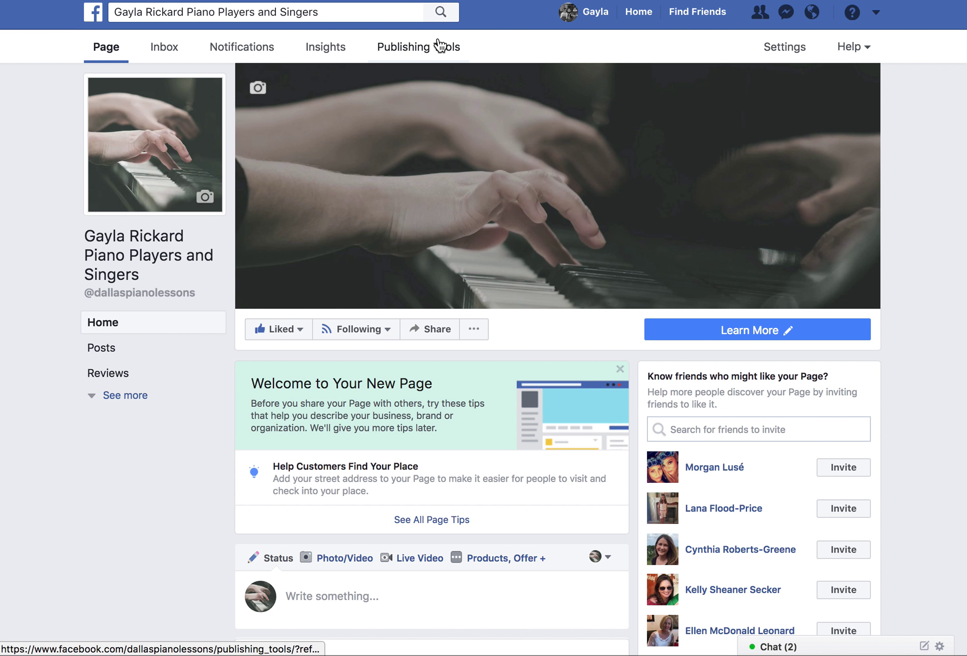
Step: Search for Dallas Symphony Orchestra, open its Page, and close the Insufficient Permission notice
left_click(289, 13)
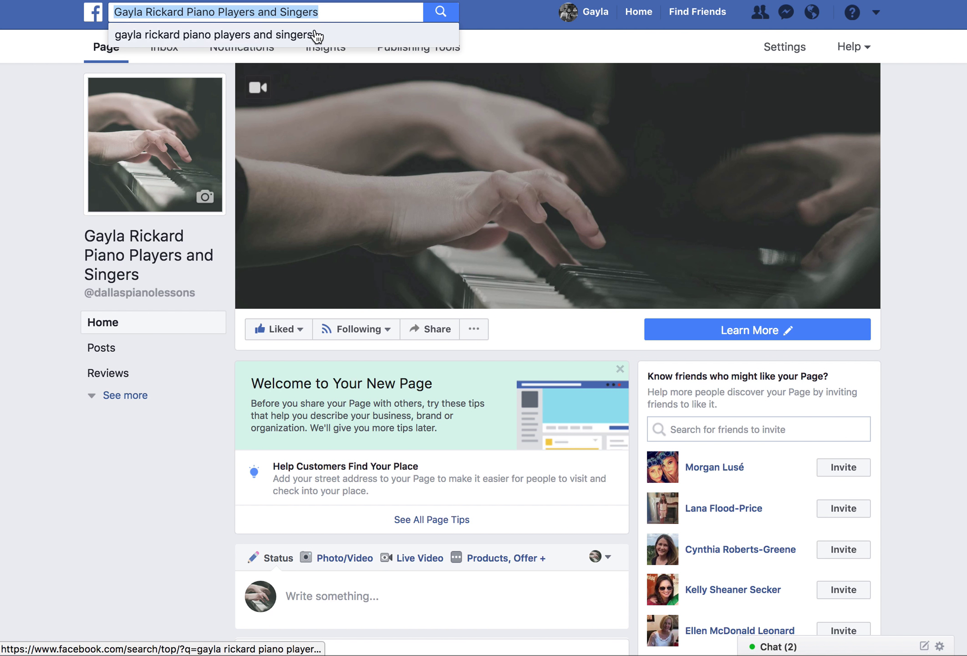
type("Dallas Symphony Orchestra")
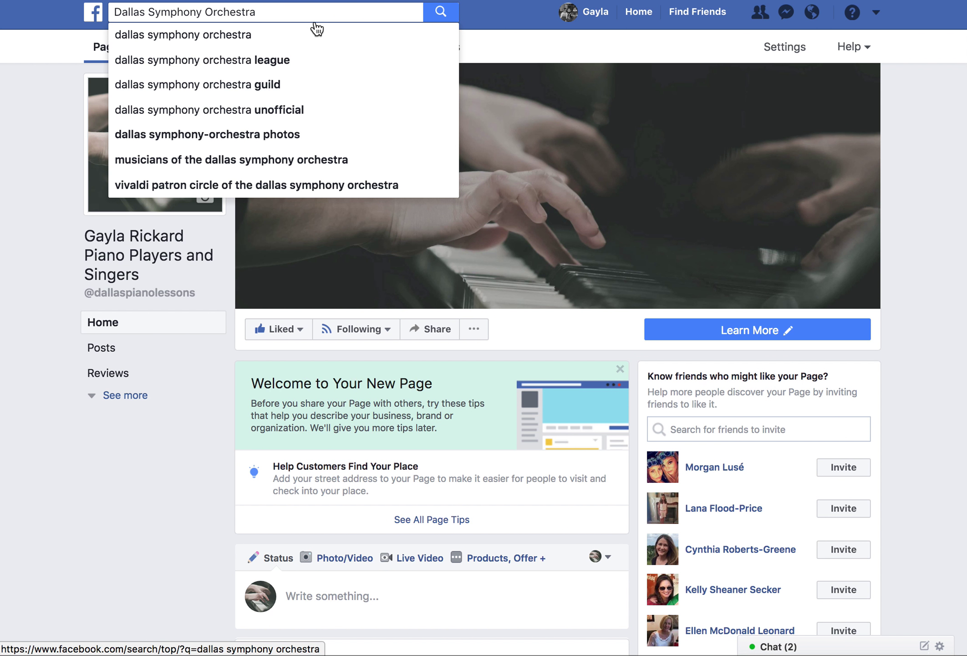
left_click(318, 28)
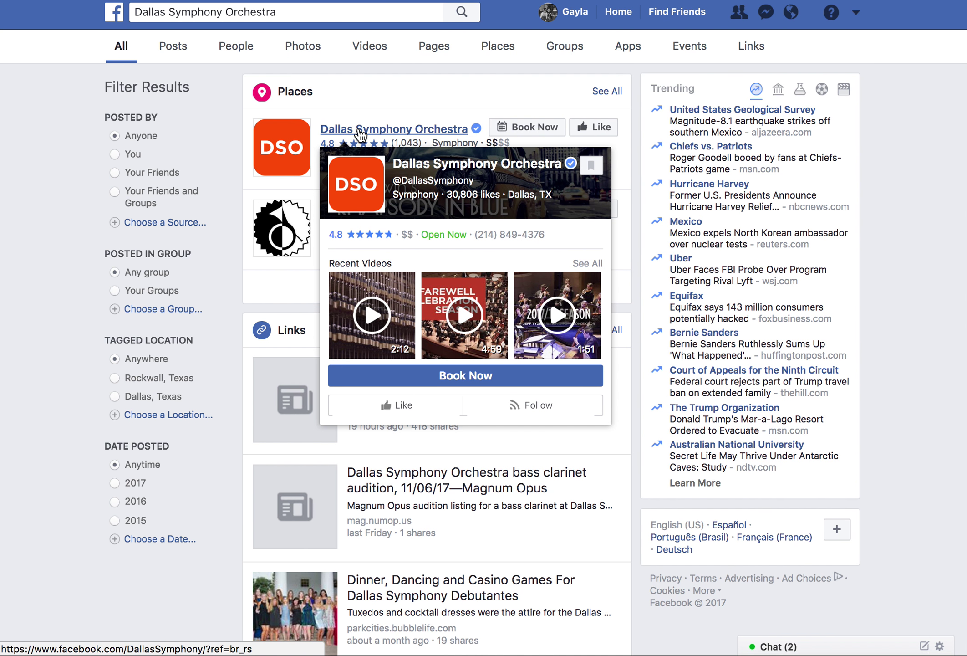
left_click(356, 129)
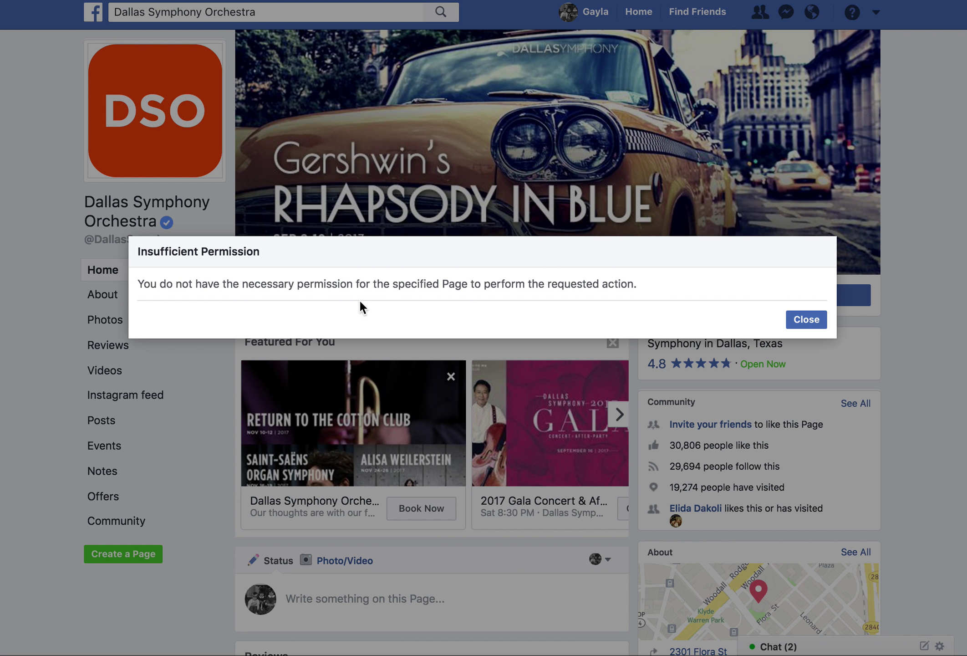
left_click(794, 321)
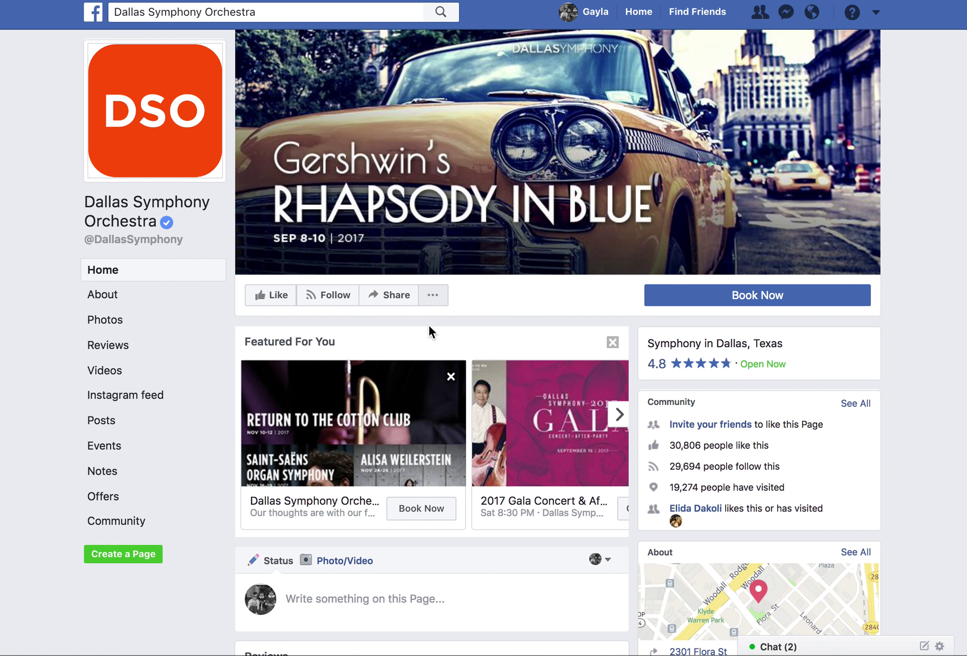
Step: Use Like As Your Page on Dallas Symphony Orchestra, submit, and acknowledge the favorites confirmation
left_click(433, 296)
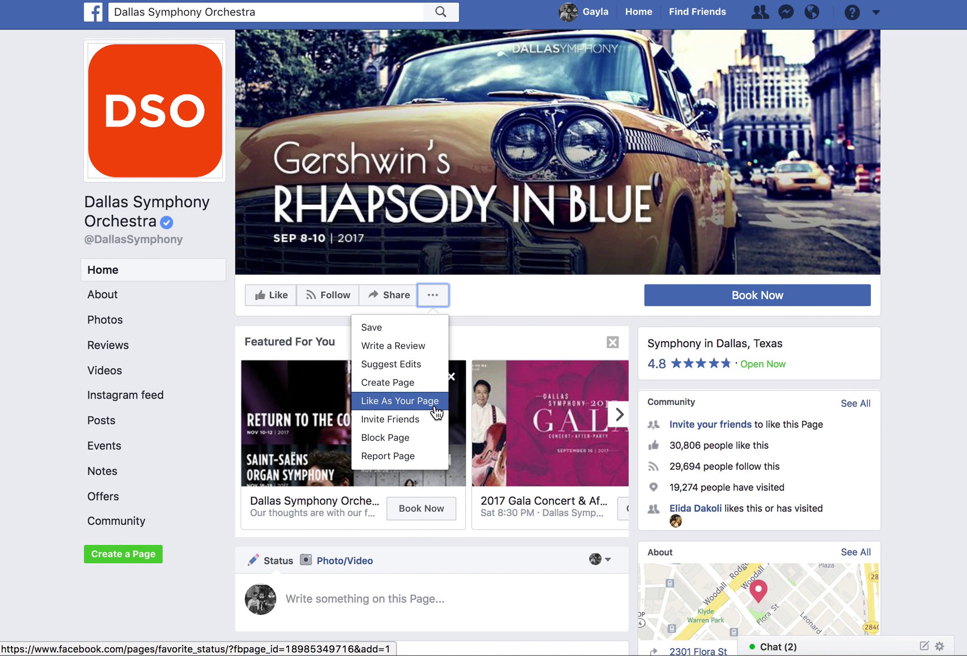
left_click(414, 402)
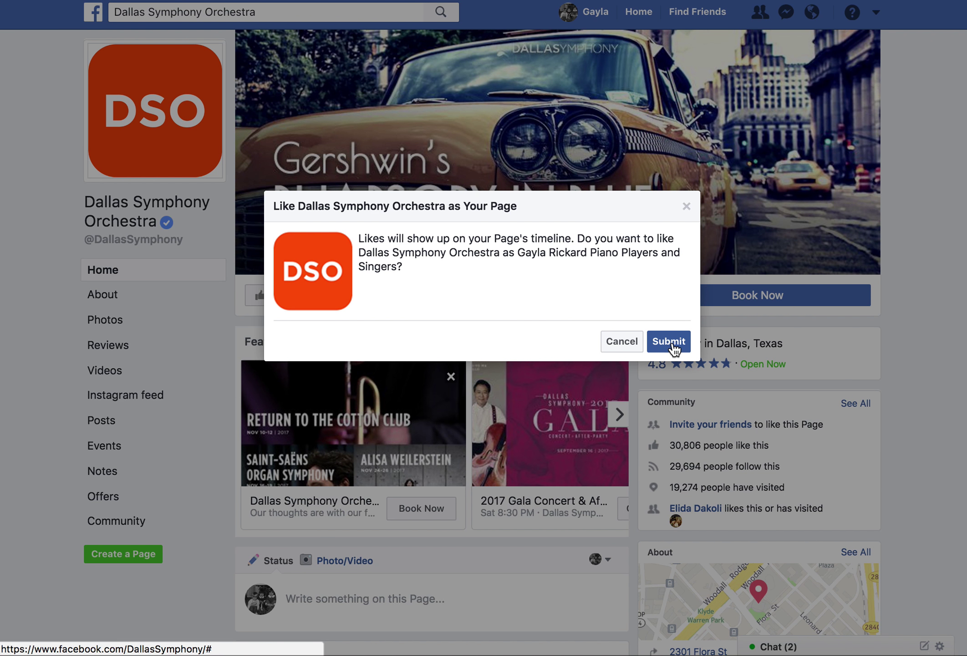
left_click(674, 342)
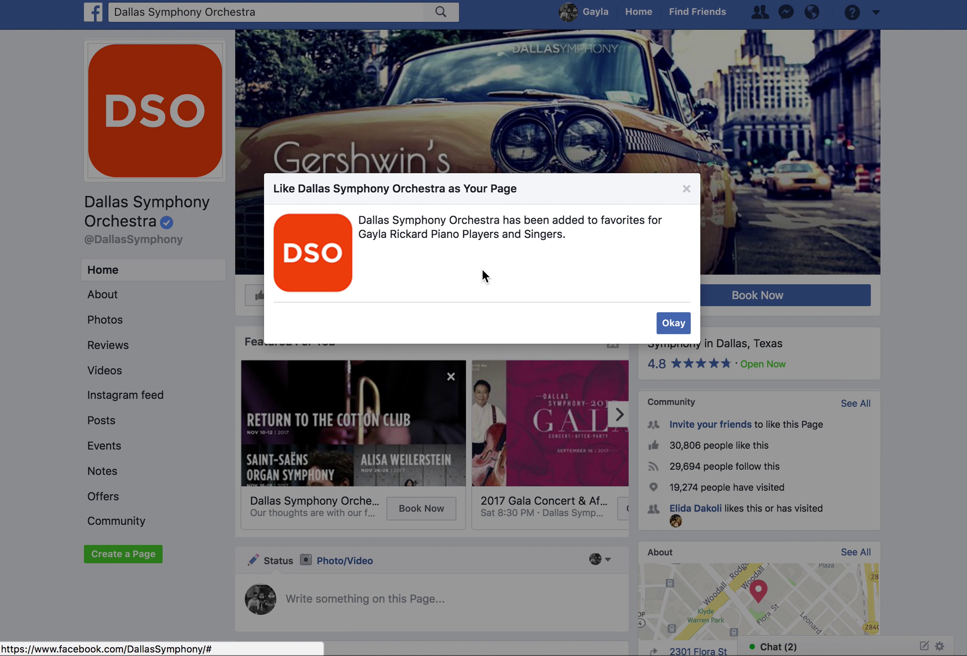
left_click(673, 323)
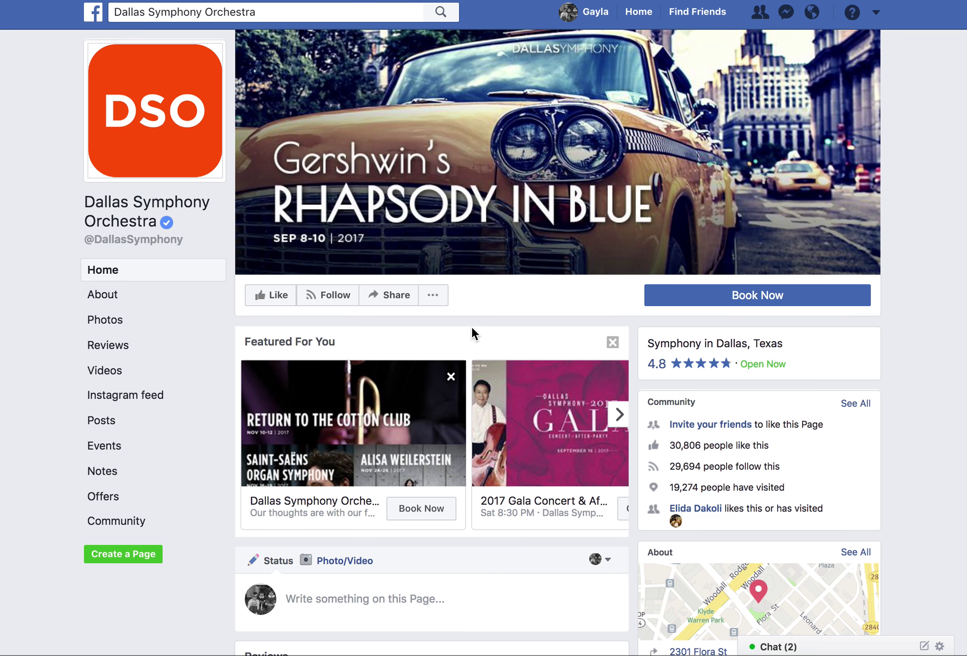
Step: Set the orchestra Page's post composer to post as the Piano Players and Singers Page
scroll(441, 442, "down", 5)
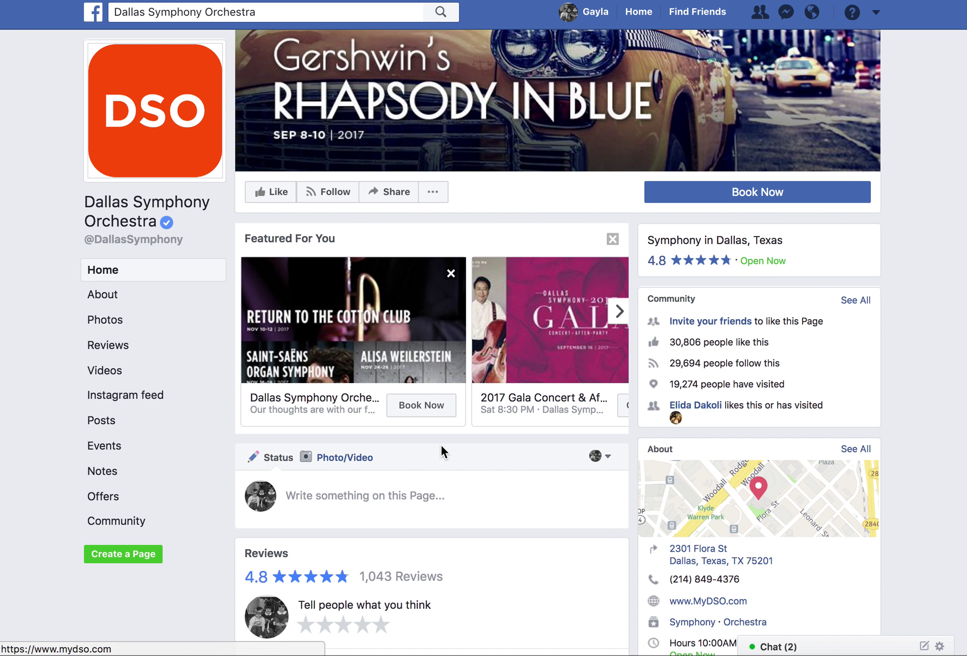
left_click(324, 292)
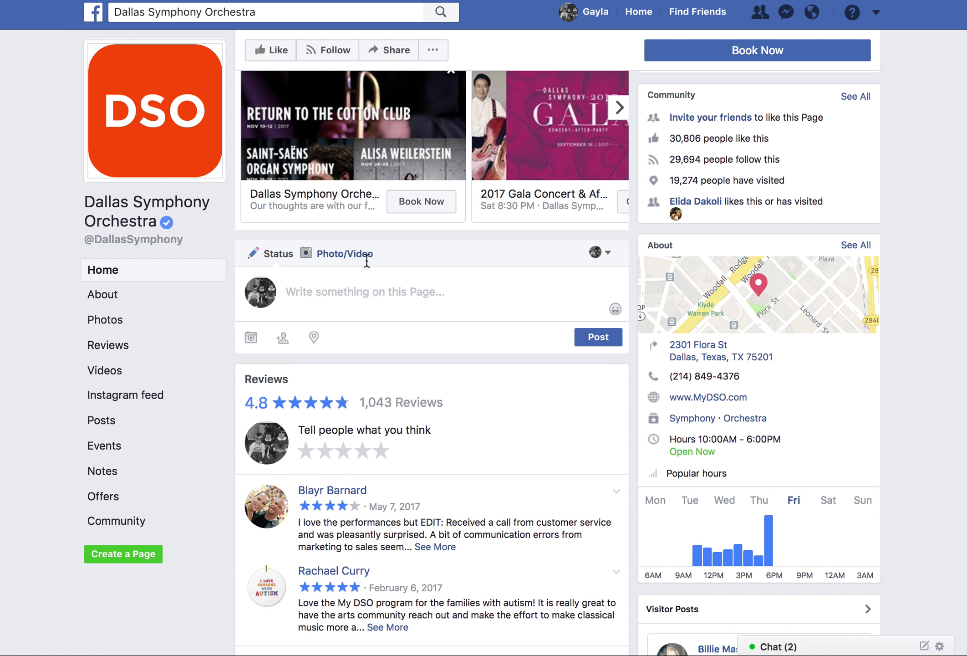
scroll(389, 347, "up", 4)
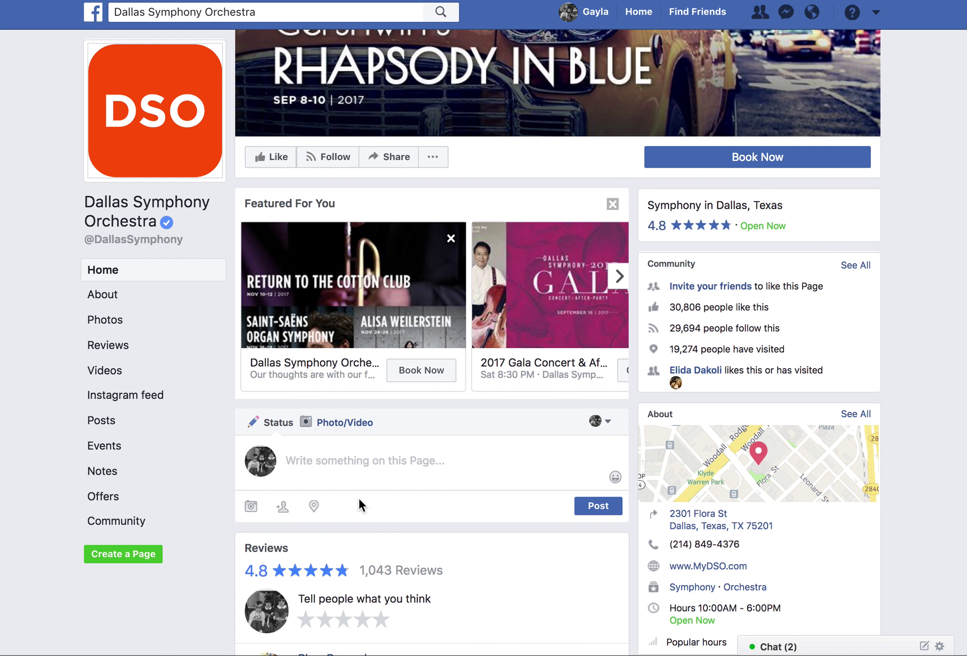
left_click(341, 476)
left_click(605, 422)
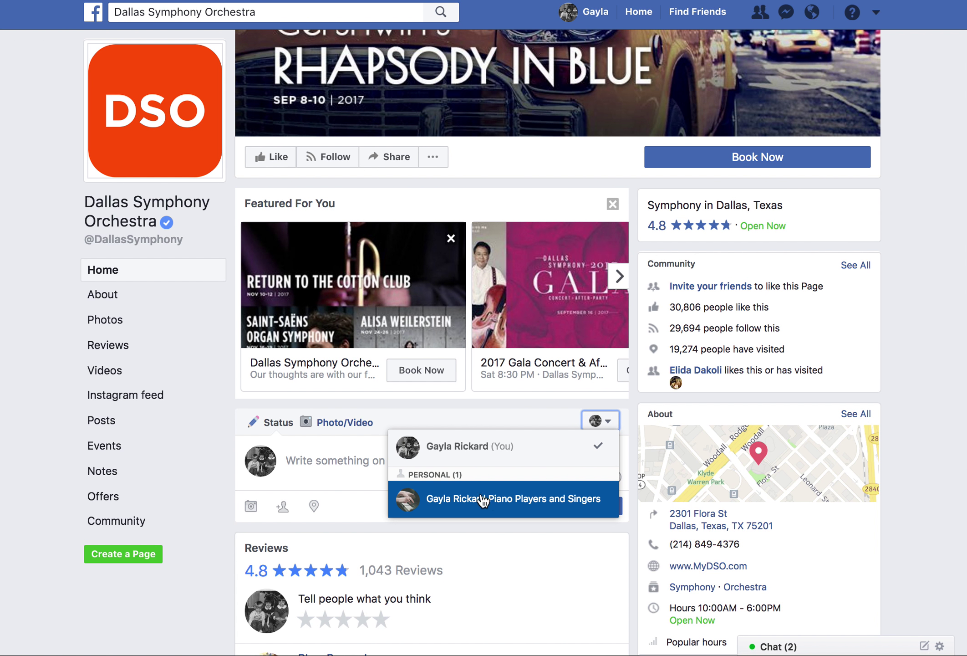
left_click(319, 473)
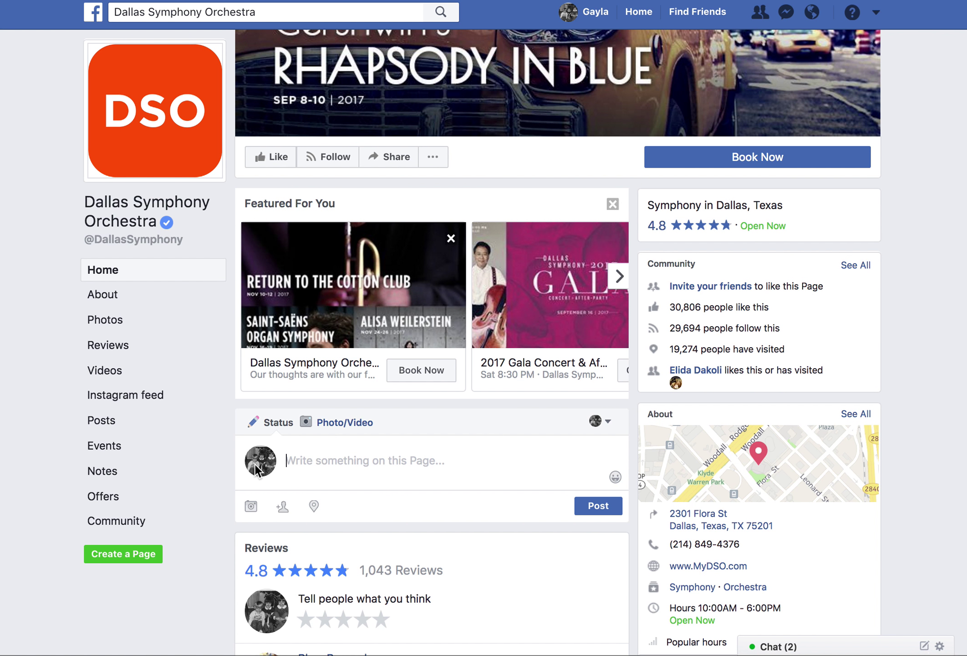
left_click(607, 421)
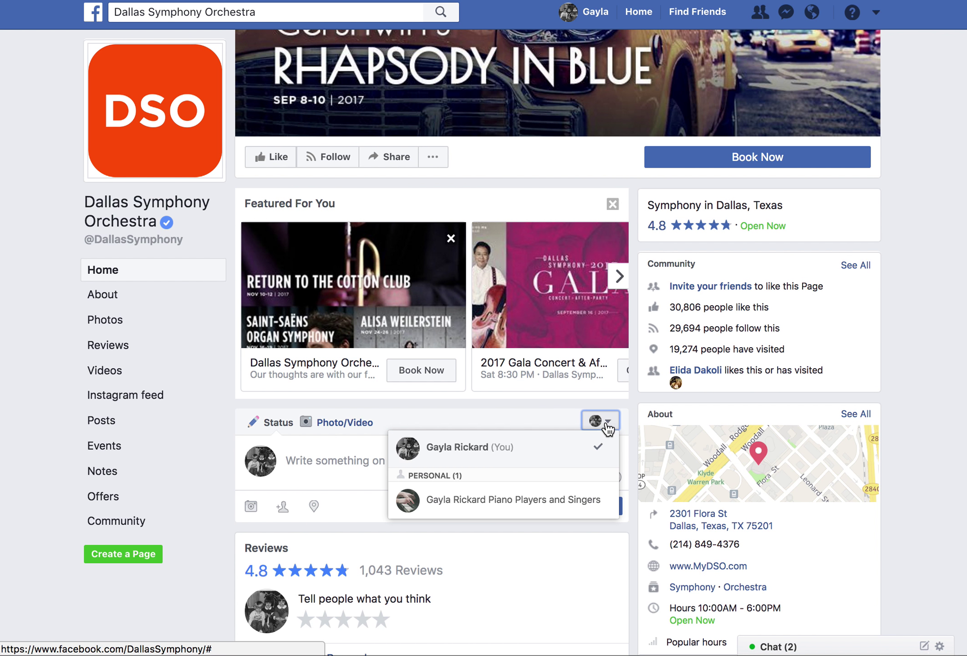
left_click(544, 501)
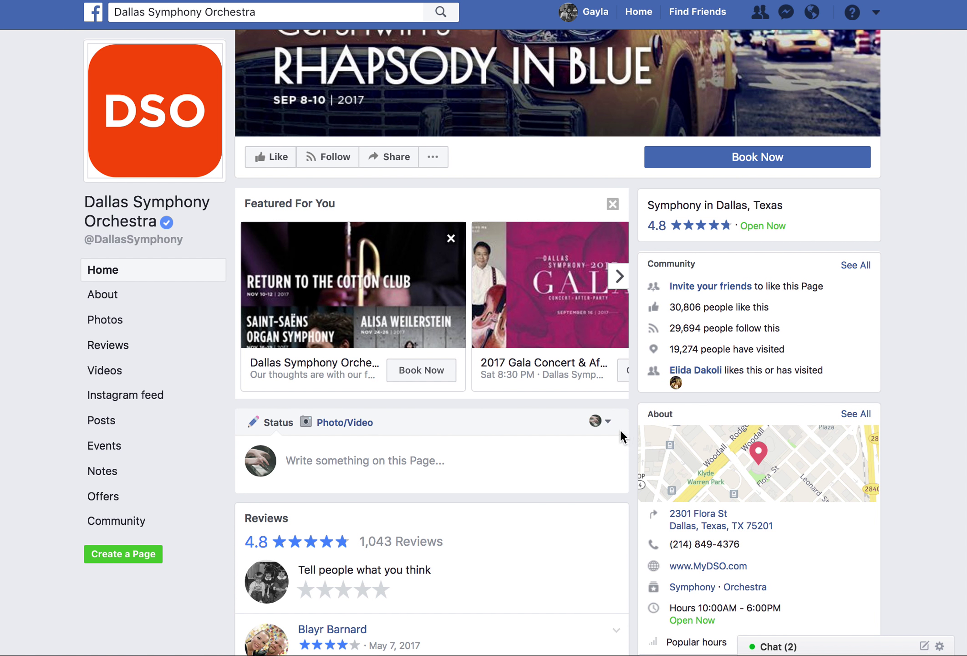
left_click(609, 422)
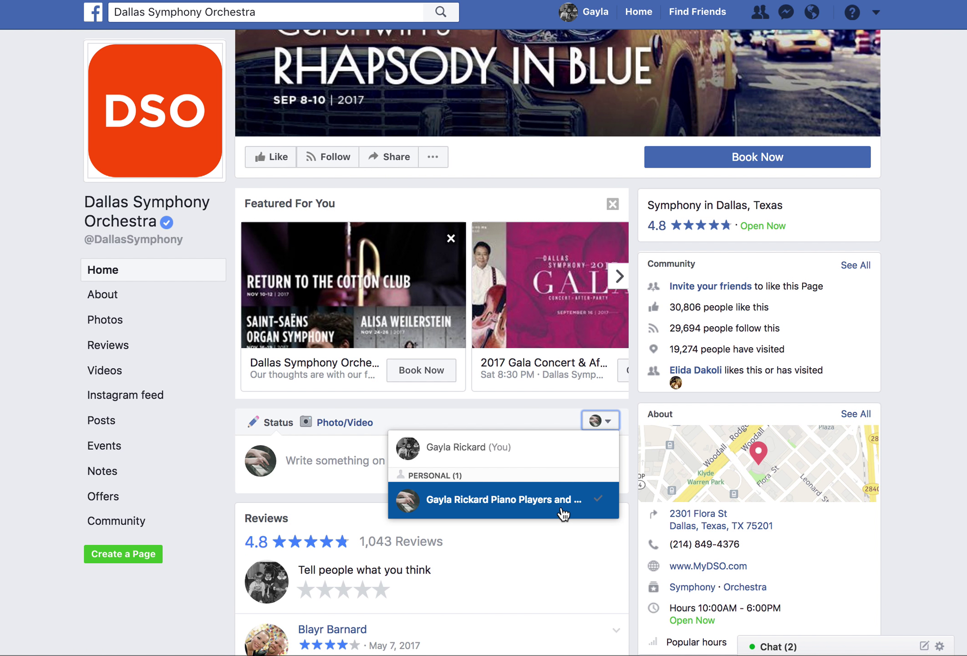
Step: Type a 'Hello' test post, minimise the Miami Vice Forever chat, then delete the text
left_click(328, 462)
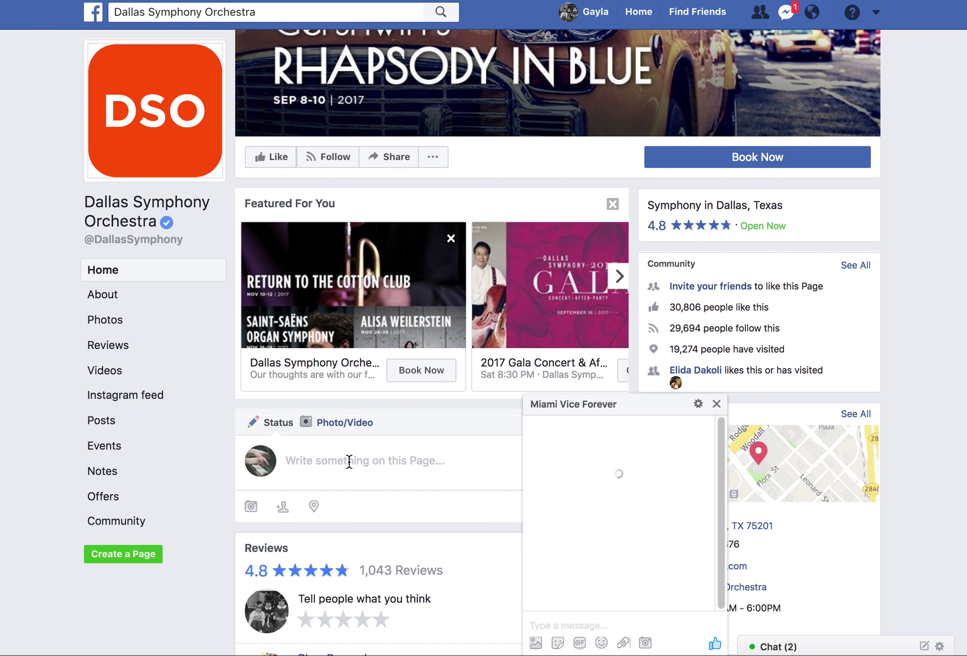
type("Hello")
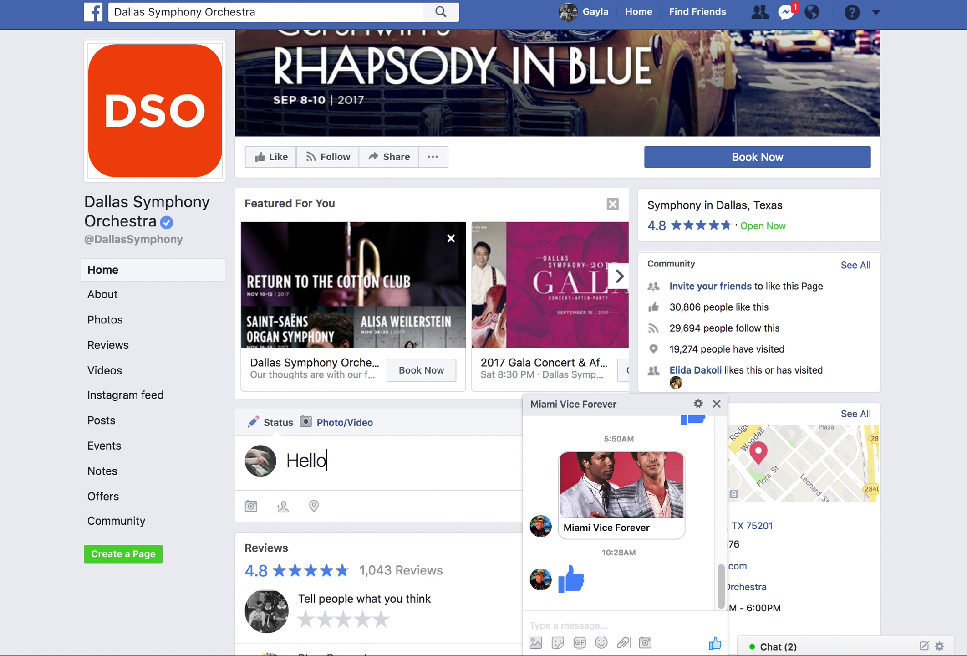
left_click(636, 410)
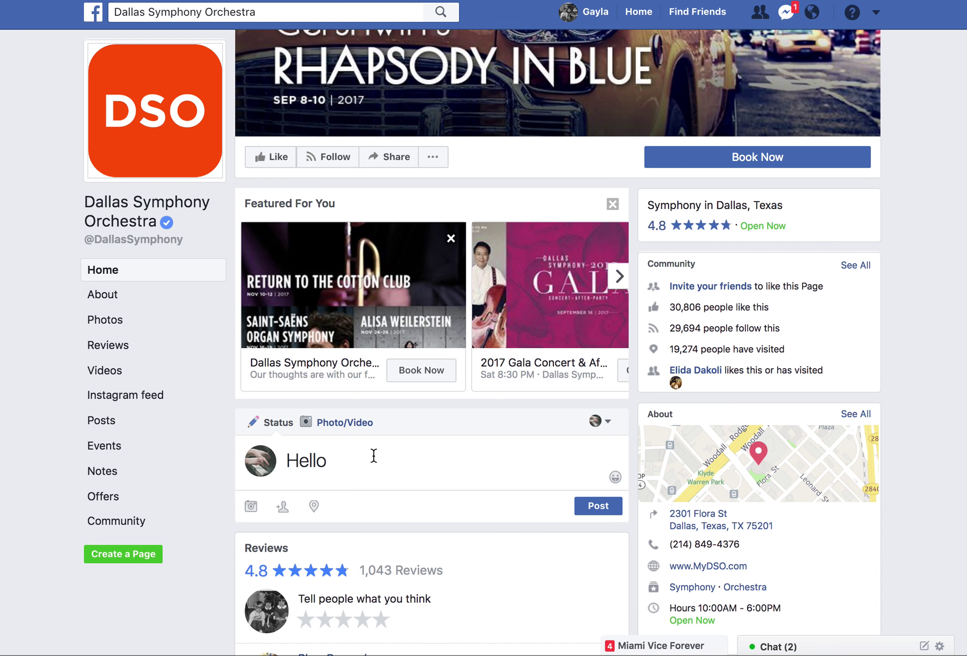
left_click_drag(353, 472, 285, 458)
key("BackSpace")
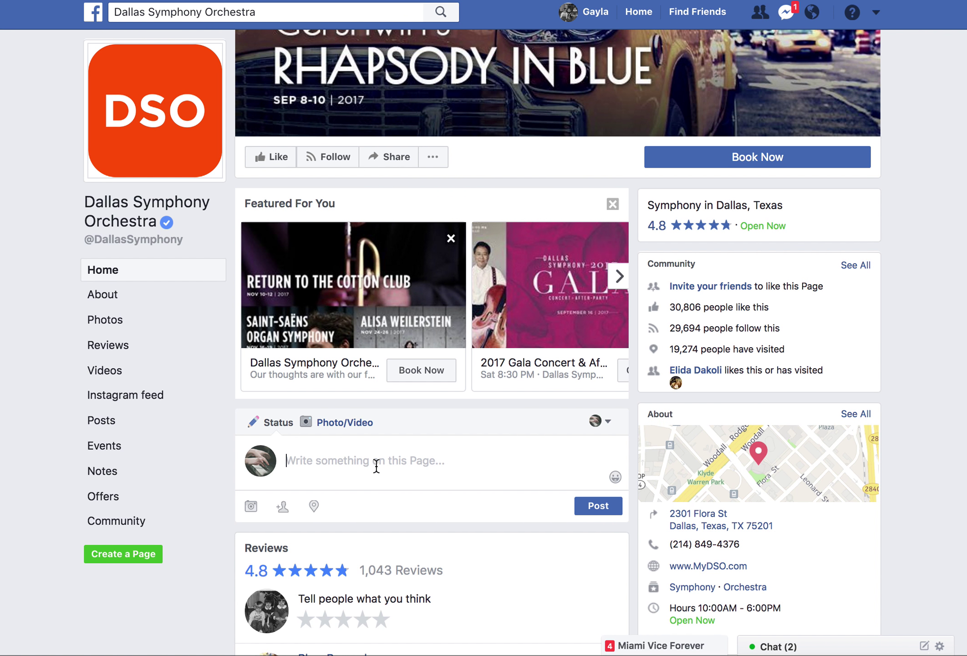
Step: Glance at the Messages window and come back to Facebook
scroll(364, 469, "up", 3)
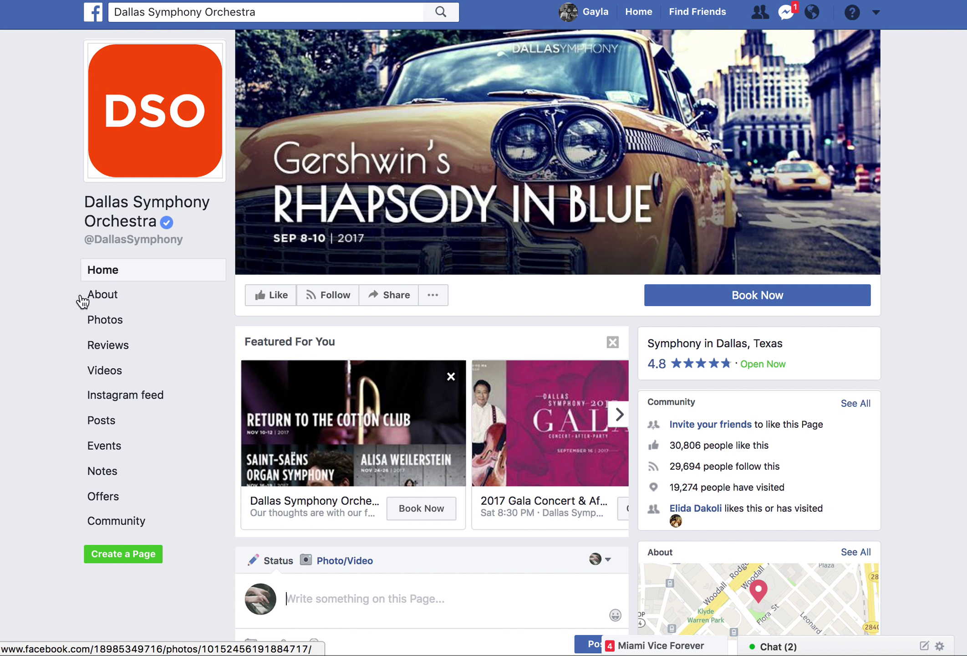
key("super+Tab")
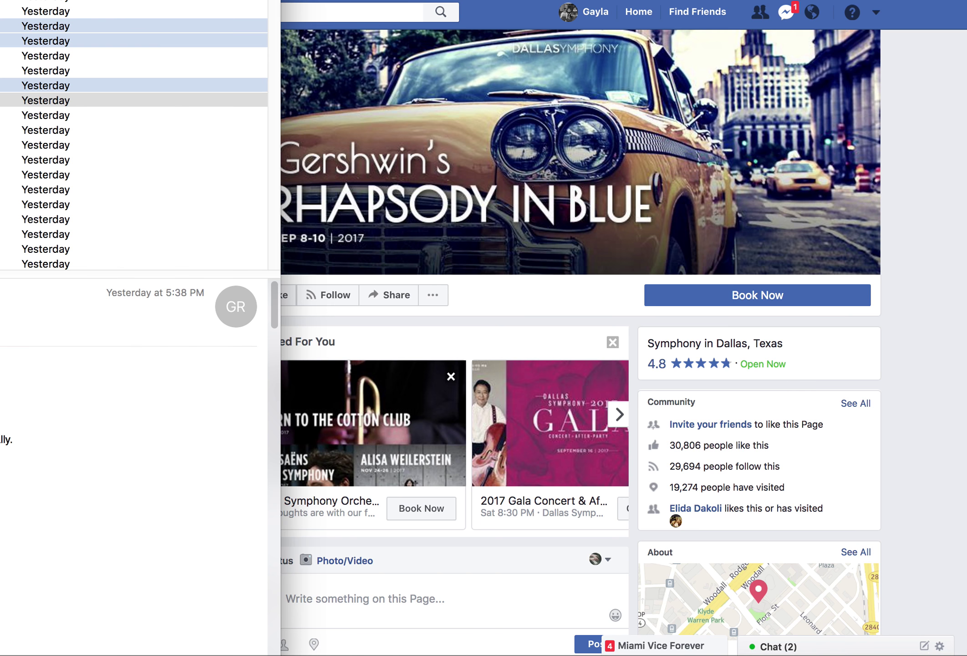
key("super+Tab")
Step: Search for American Guild of Organists and open its Page
left_click(281, 11)
type("American Guild of Organists")
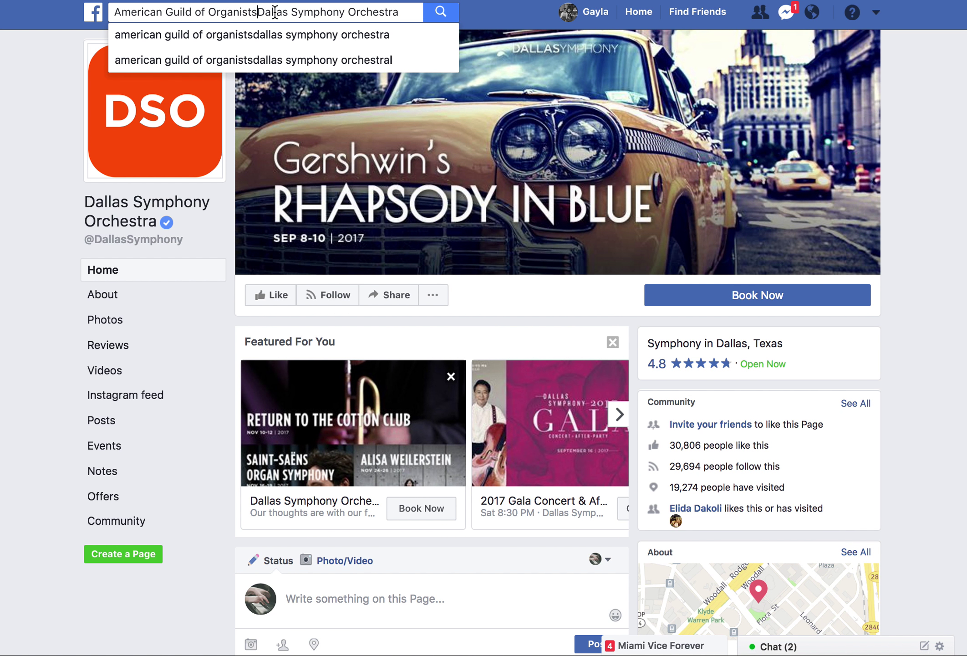
key("super+shift+Right")
key("BackSpace")
key("Return")
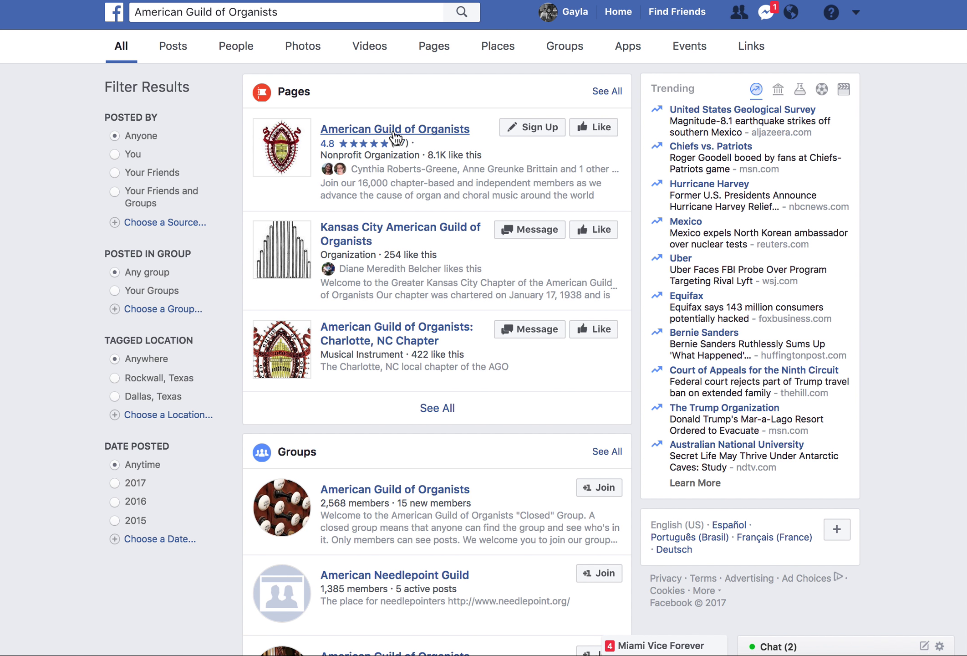
left_click(394, 129)
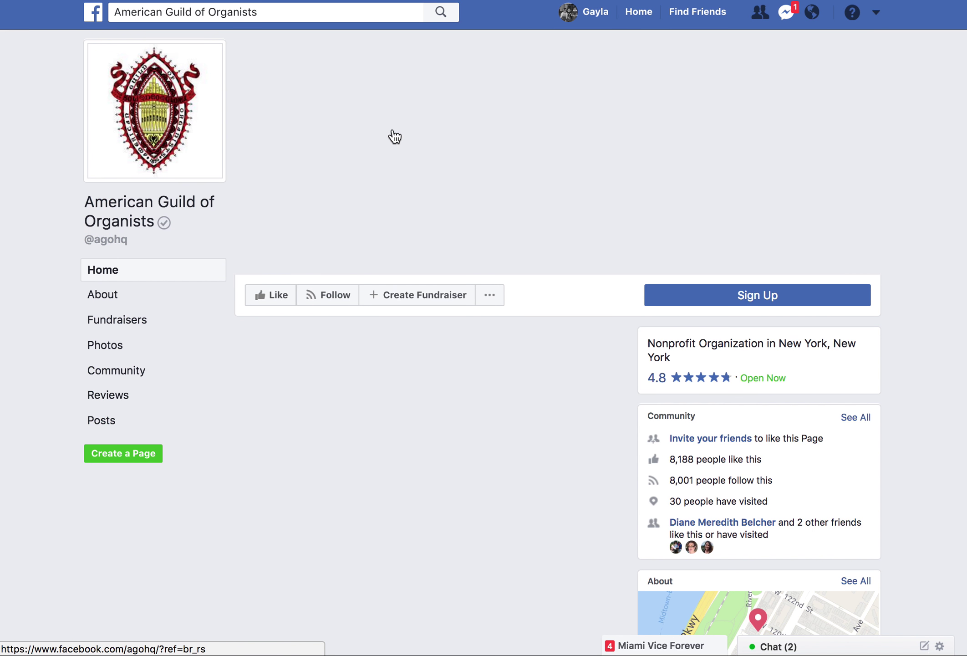
Step: Like American Guild of Organists as your business Page, submit, and close the confirmation
left_click(490, 296)
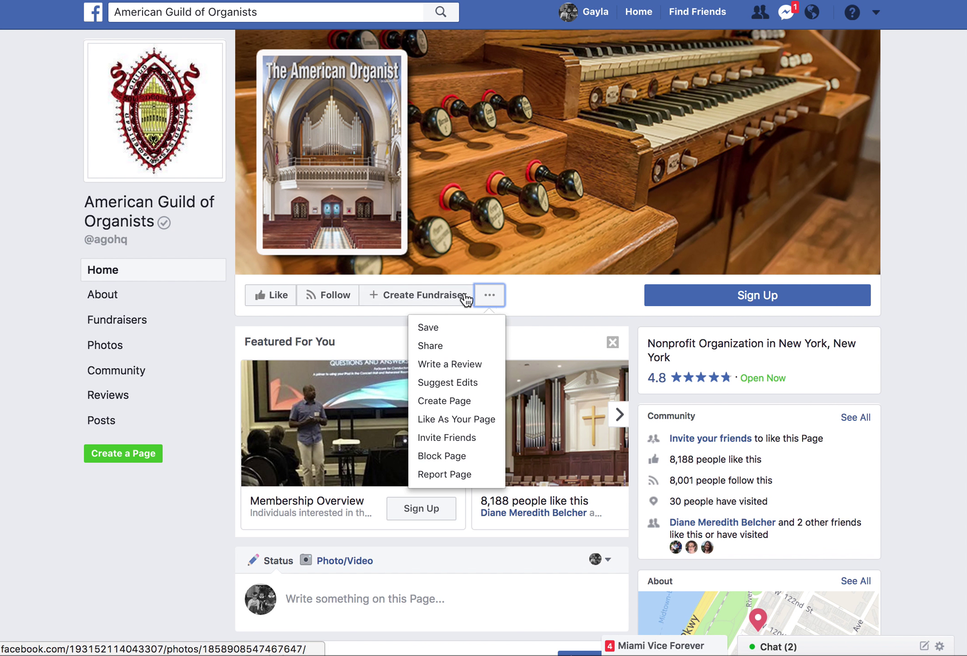
left_click(495, 302)
left_click(494, 300)
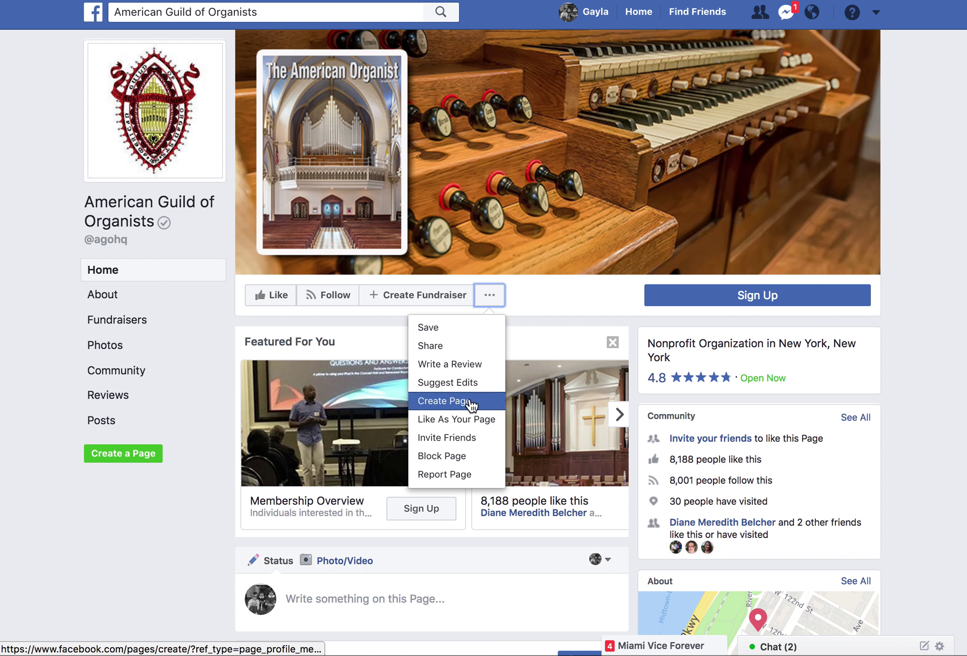
left_click(462, 423)
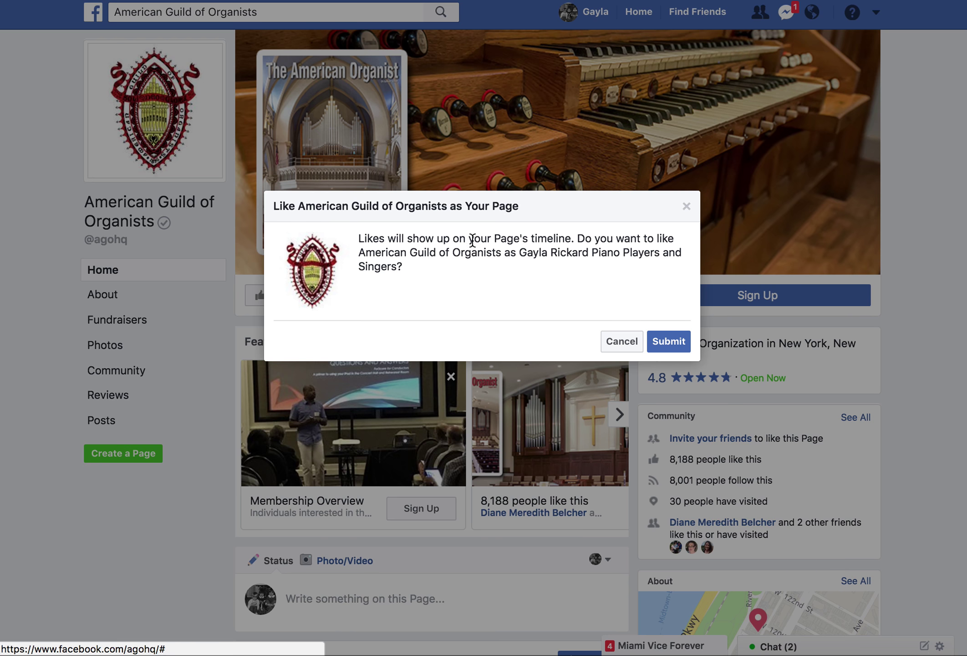
left_click(663, 339)
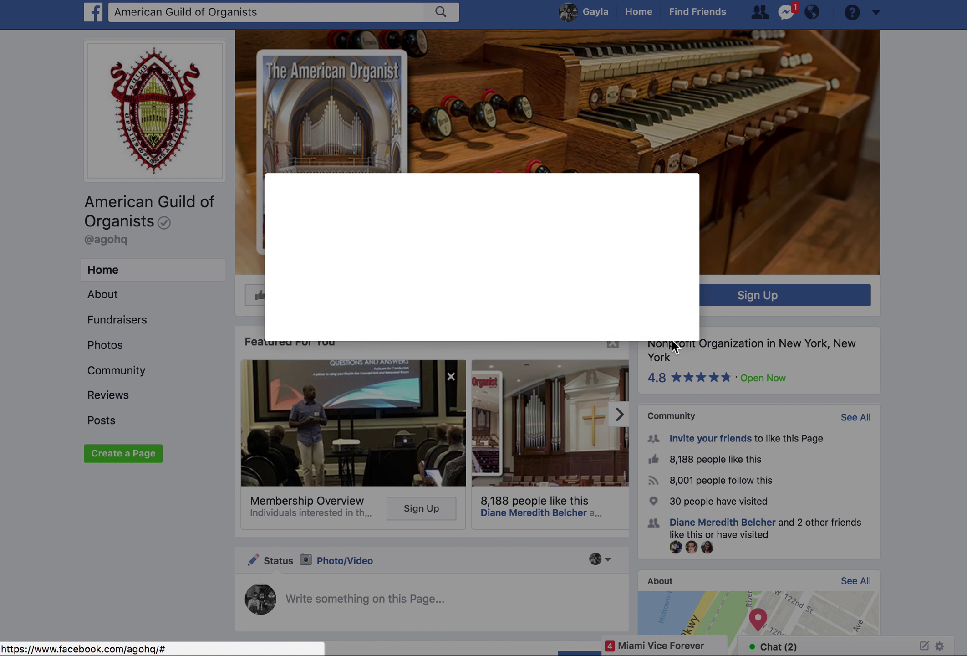
left_click(683, 321)
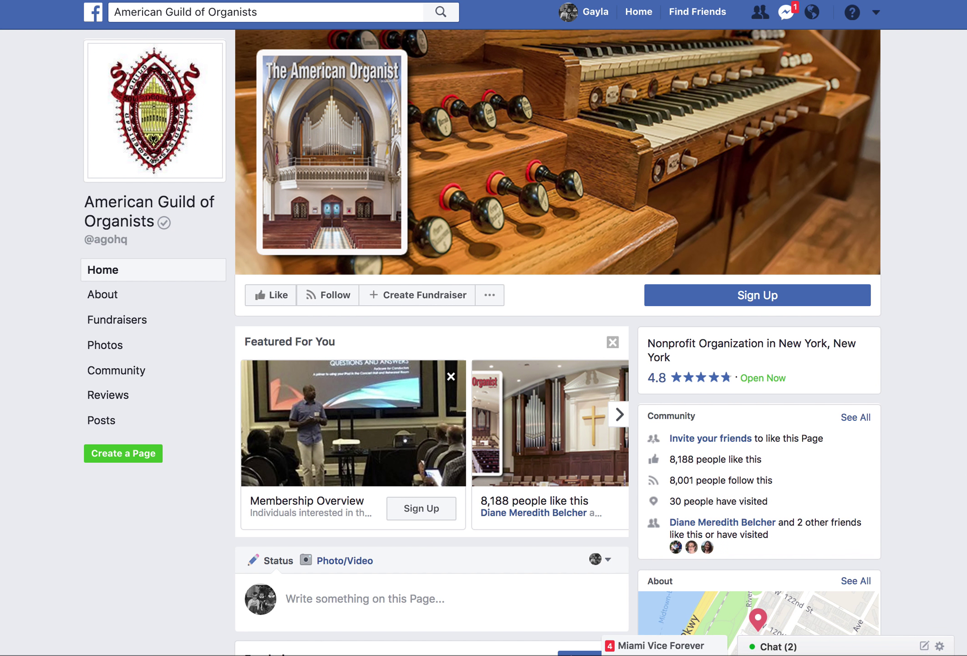